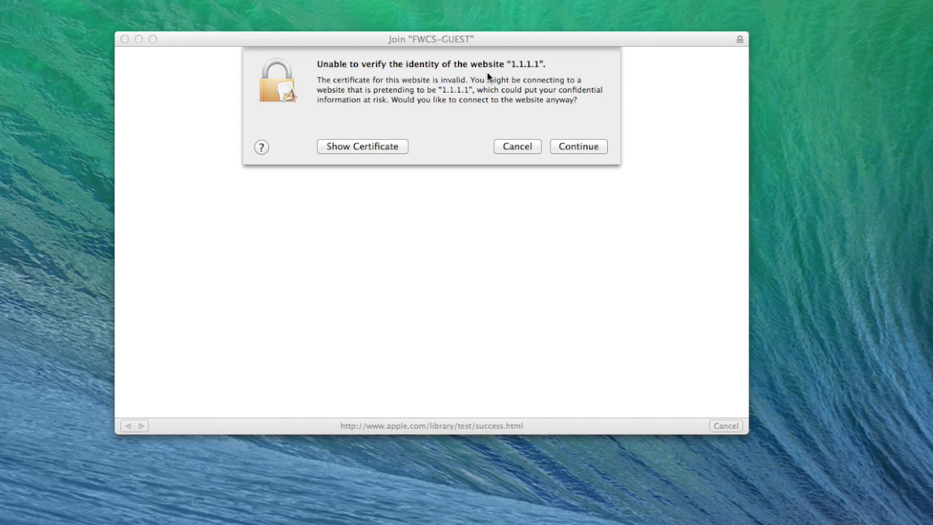
Step: Decline the invalid website certificate, close the FWCS-GUEST join window, and switch to iMovie
left_click(514, 147)
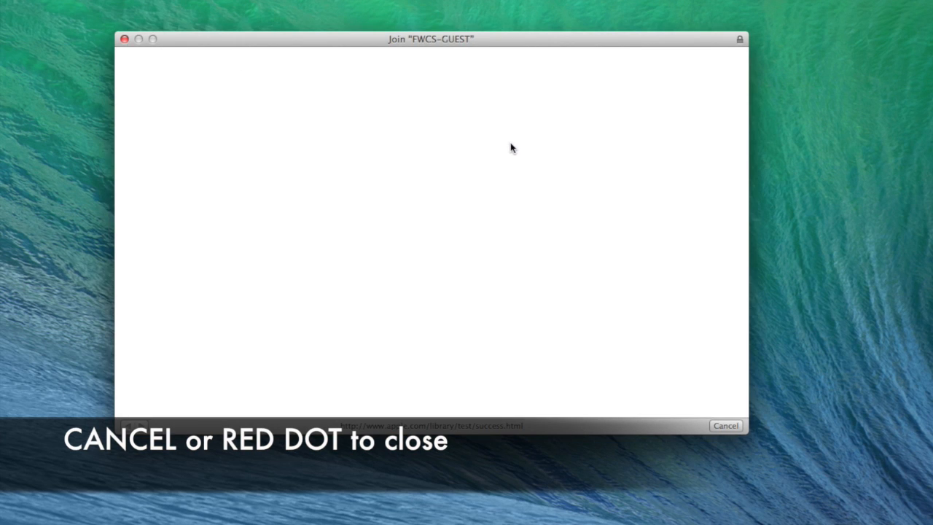
left_click(124, 40)
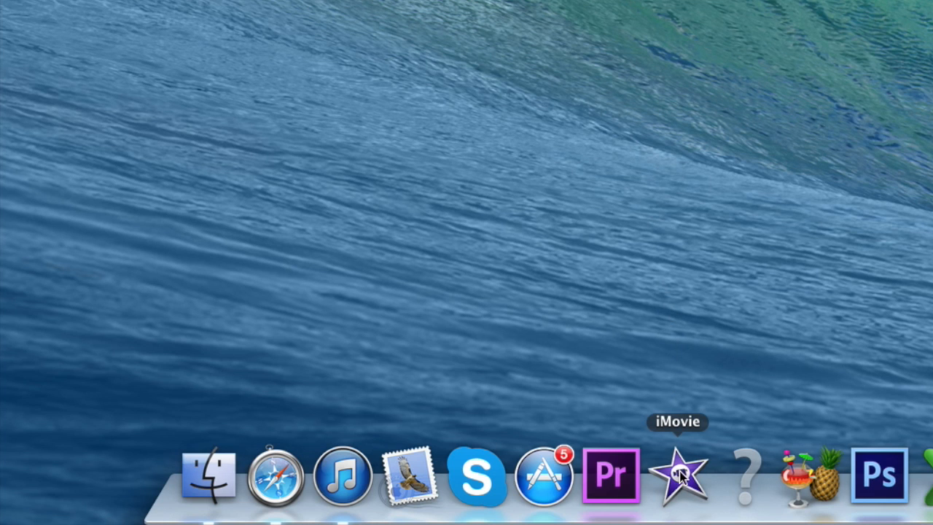
left_click(680, 471)
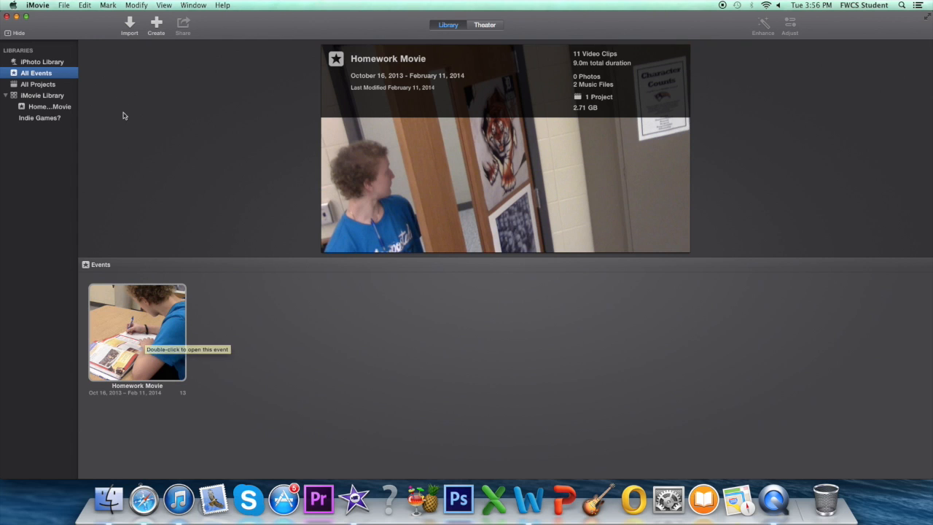
Step: Create a new movie with No Theme, named Fourth Homework, in the Homework Movie event
left_click(65, 6)
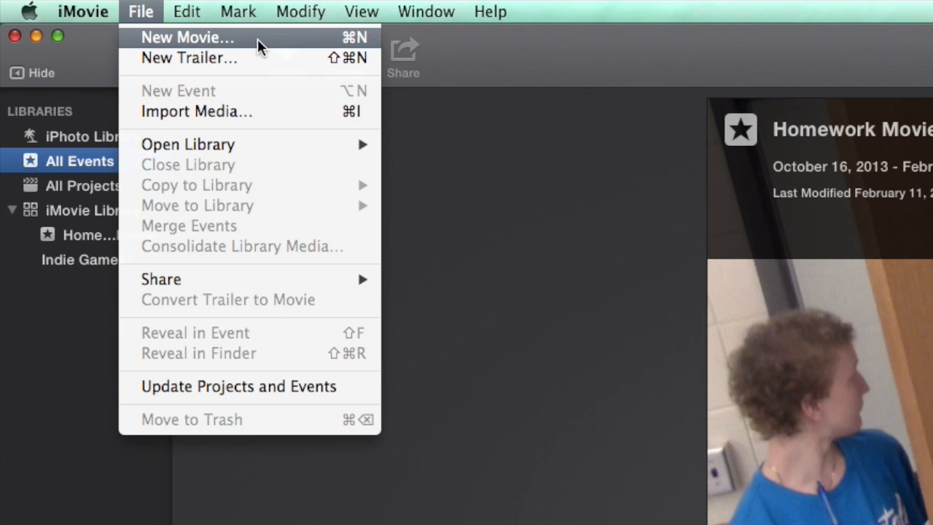
left_click(259, 46)
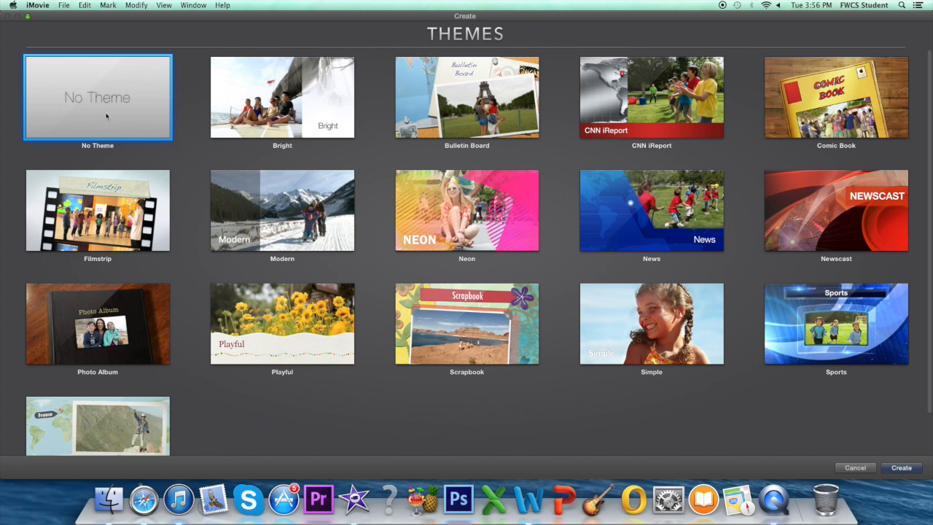
left_click(901, 468)
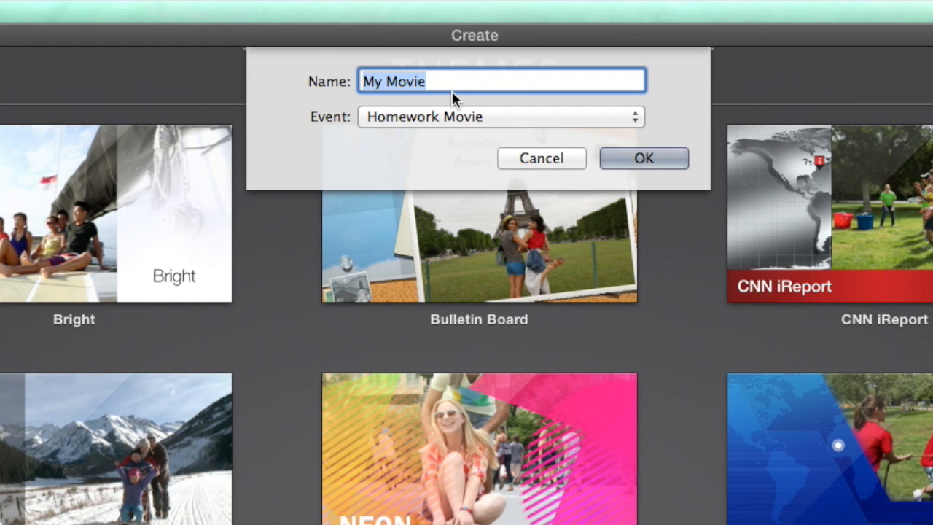
key("BackSpace")
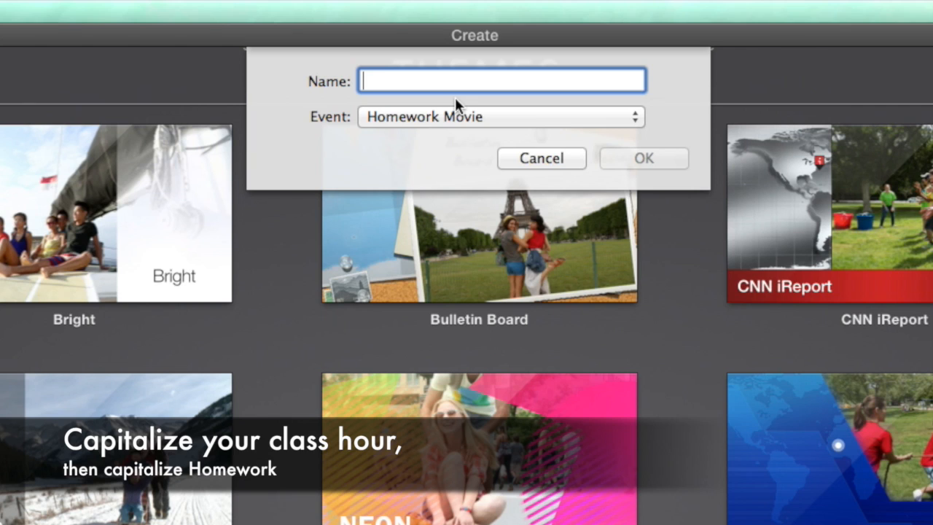
type("Fourth")
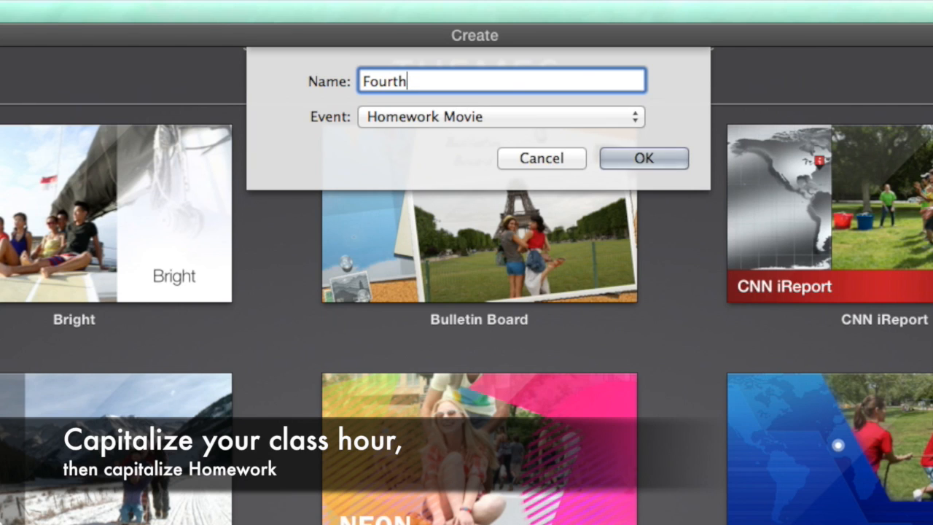
type(" Homework")
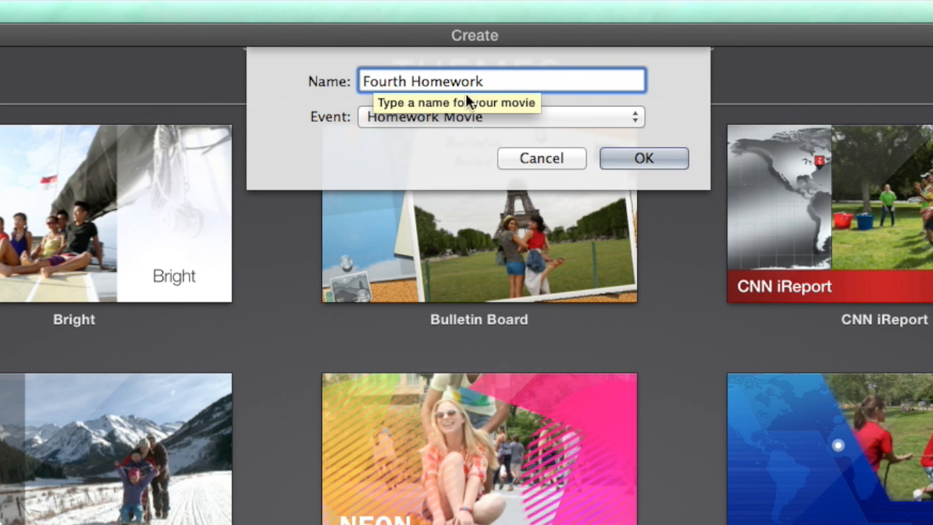
left_click(632, 157)
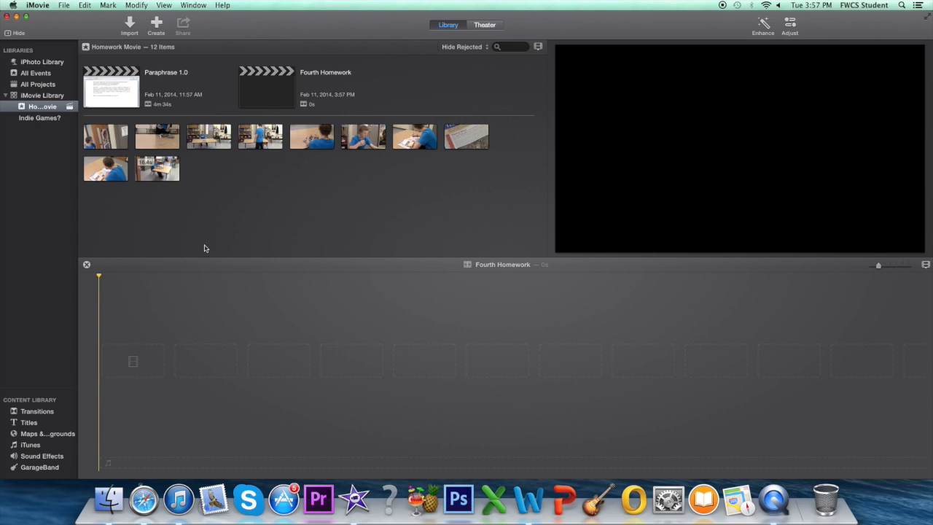
Step: Add the entire first event clip, Clip #31, to the start of the empty Fourth Homework timeline
left_click(104, 140)
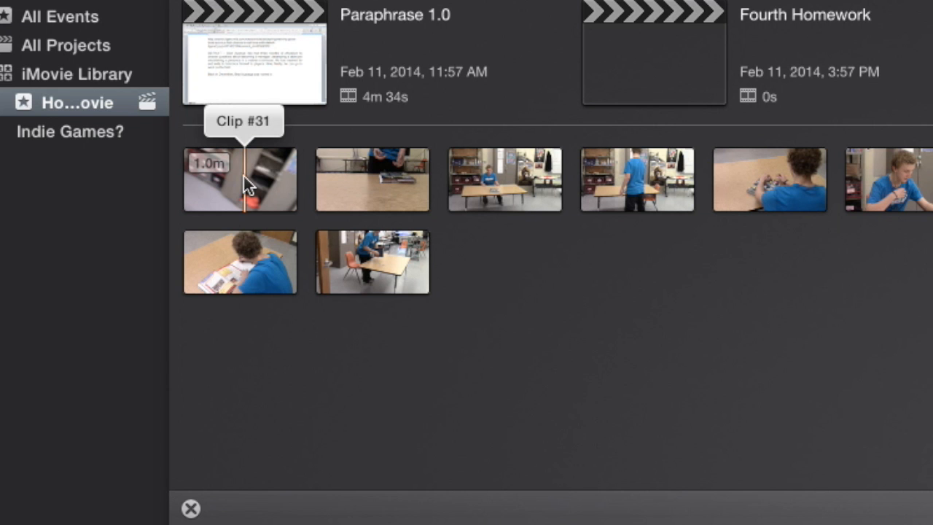
left_click(113, 136)
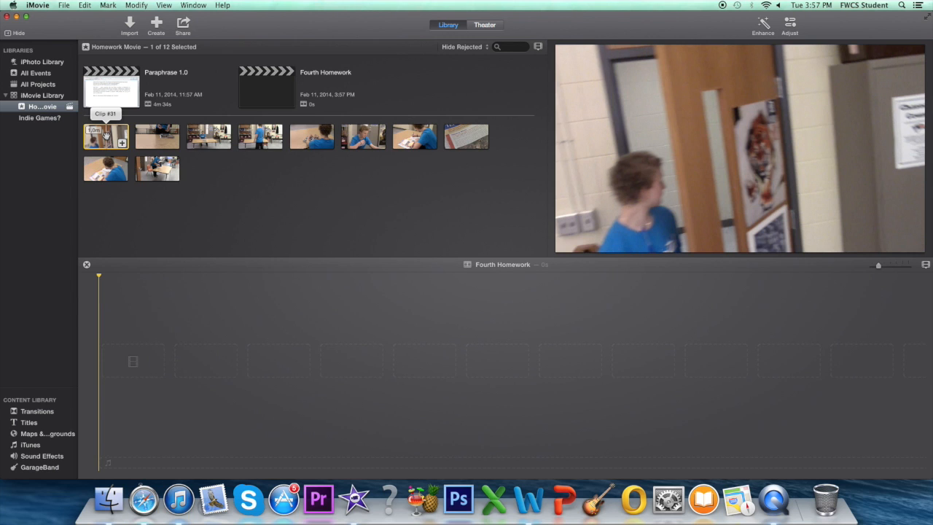
left_click_drag(241, 175, 119, 357)
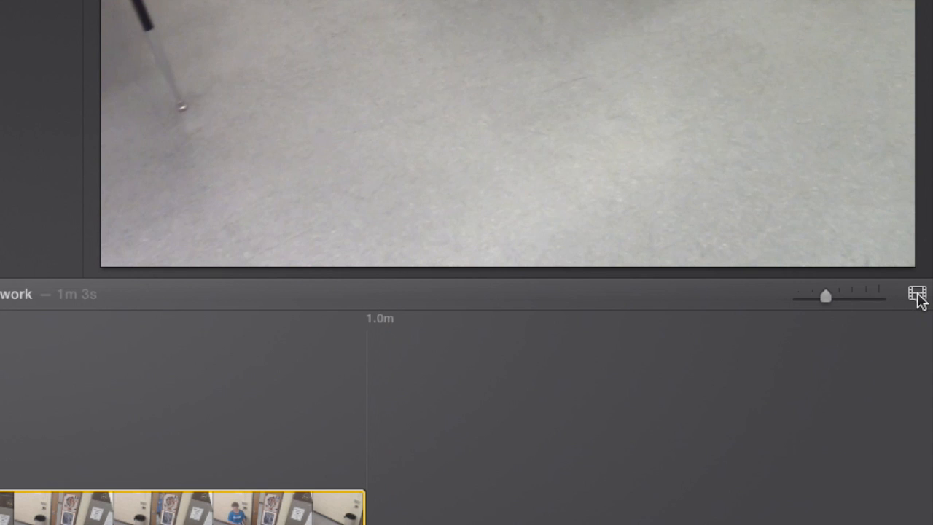
Step: Enlarge the timeline clip size to about midway, and turn the audio waveforms off and back on
left_click(917, 294)
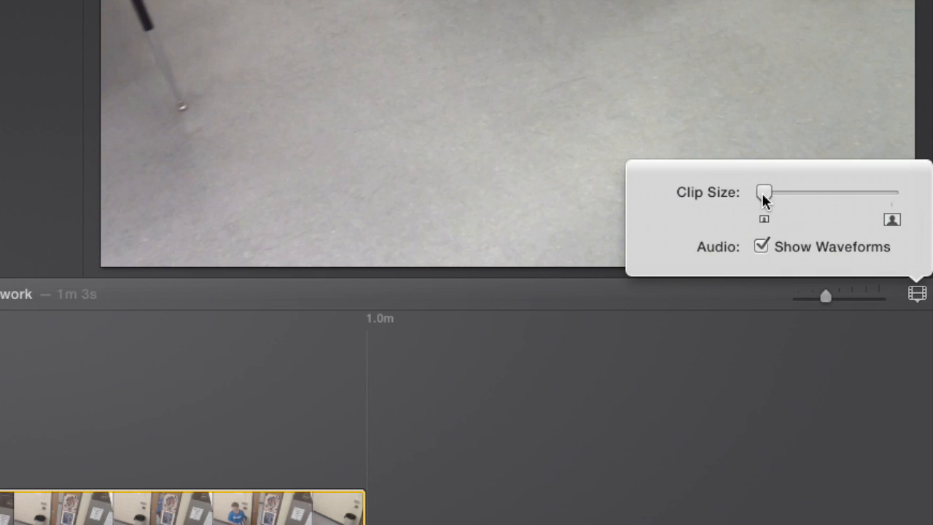
left_click_drag(765, 196, 842, 198)
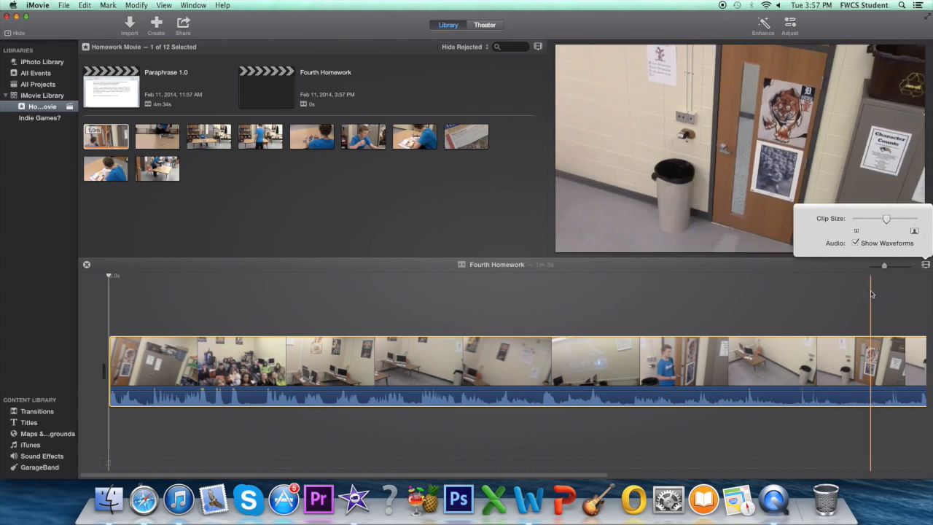
left_click(855, 244)
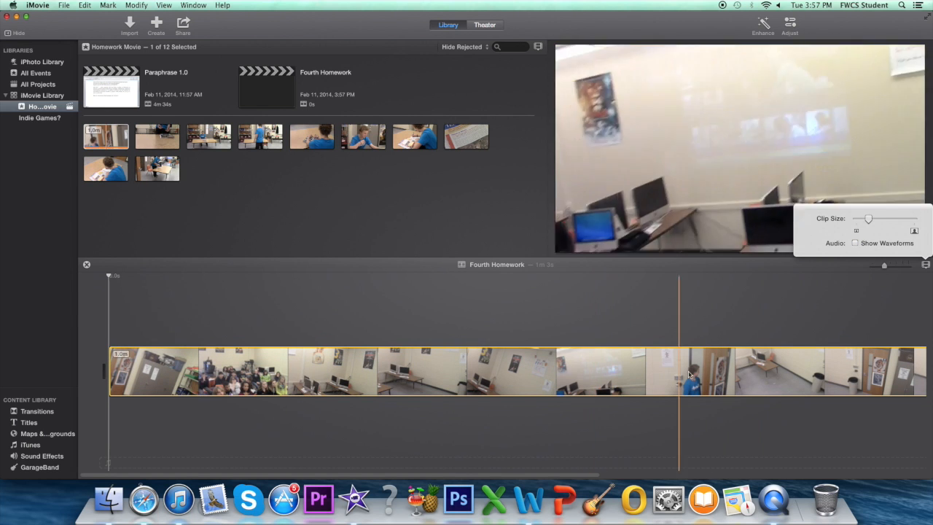
left_click(856, 244)
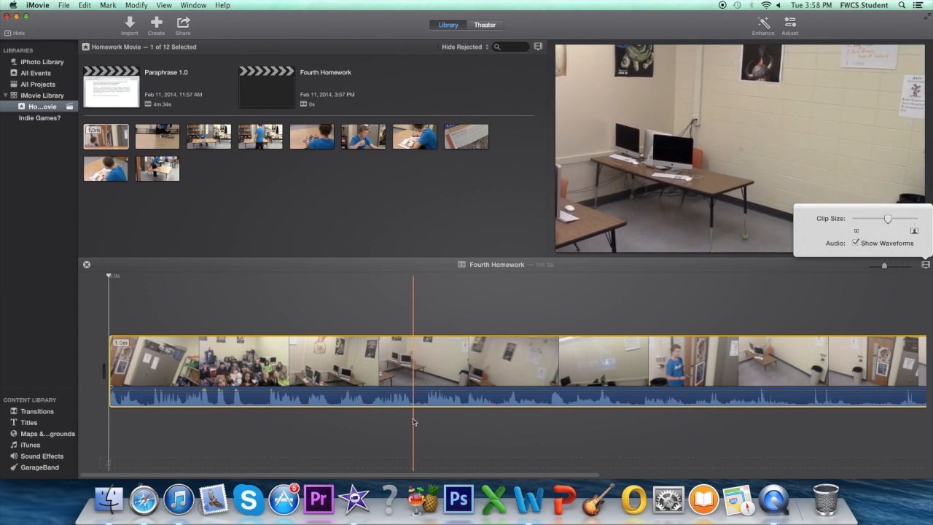
Step: Split the timeline clip at about 51.3 s, just before the student enters, and delete the part before the split
left_click_drag(395, 477, 691, 478)
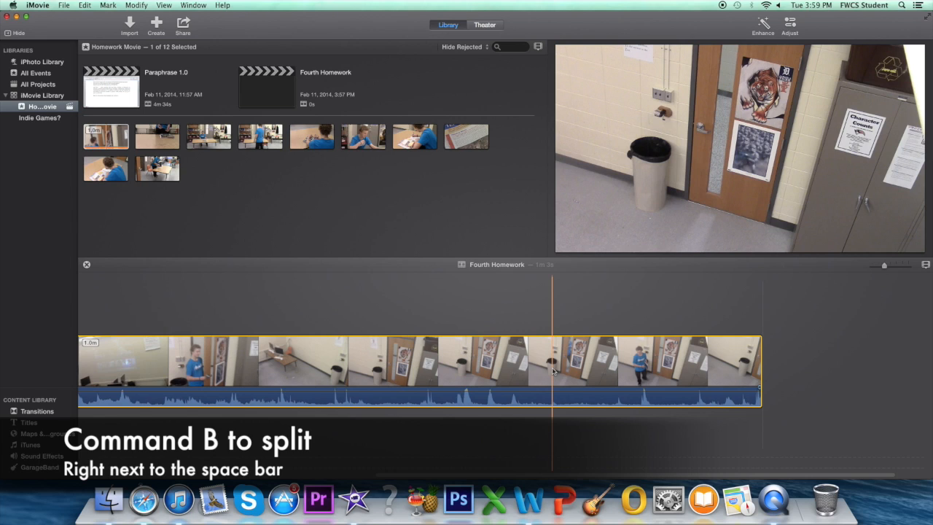
key("super+b")
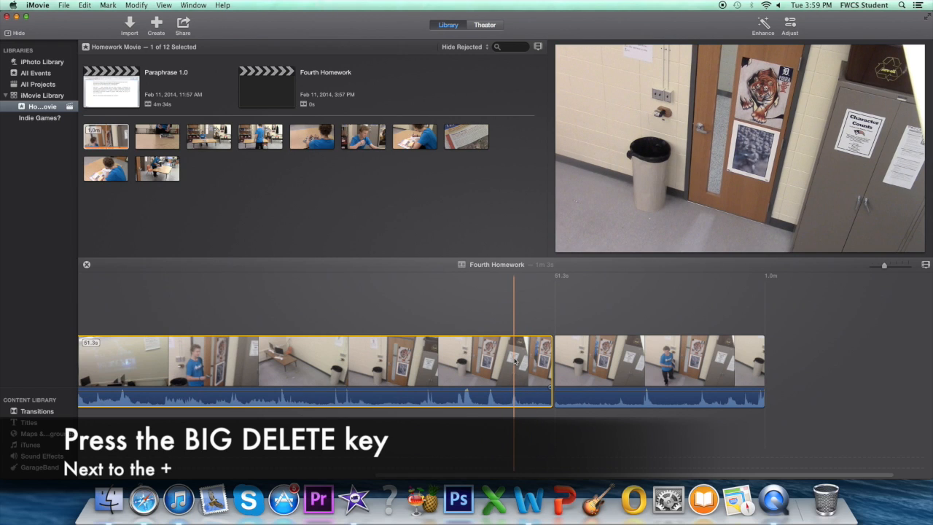
key("BackSpace")
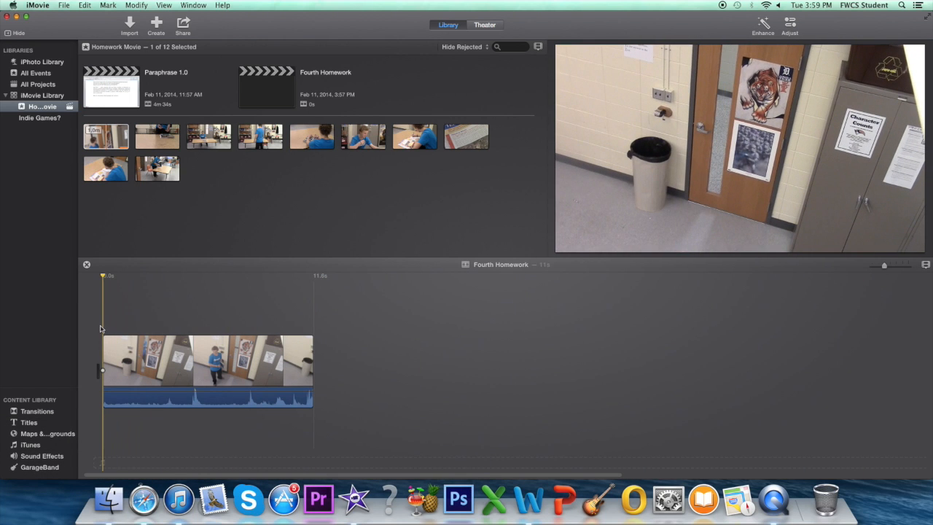
Step: Trim the end of the remaining clip to a length of about 8.2 s, playing it before and after the trim
key("space")
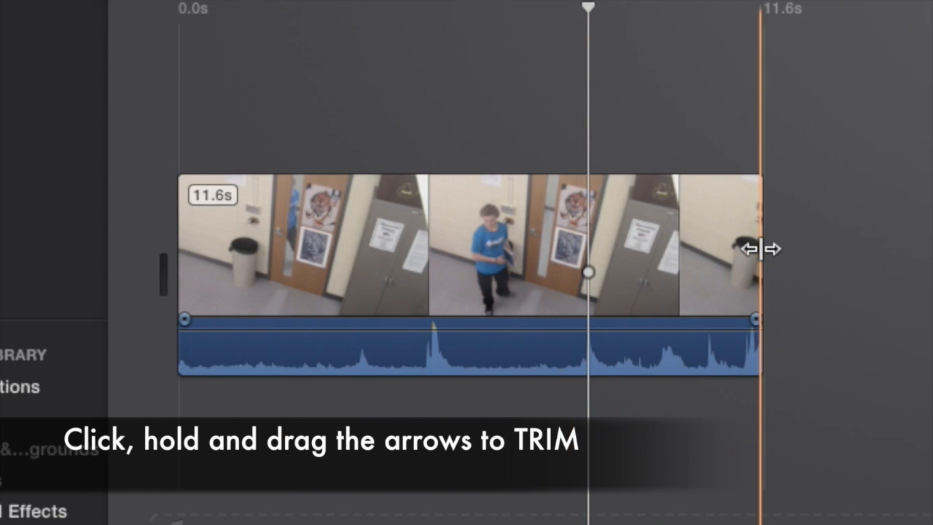
left_click_drag(761, 250, 493, 238)
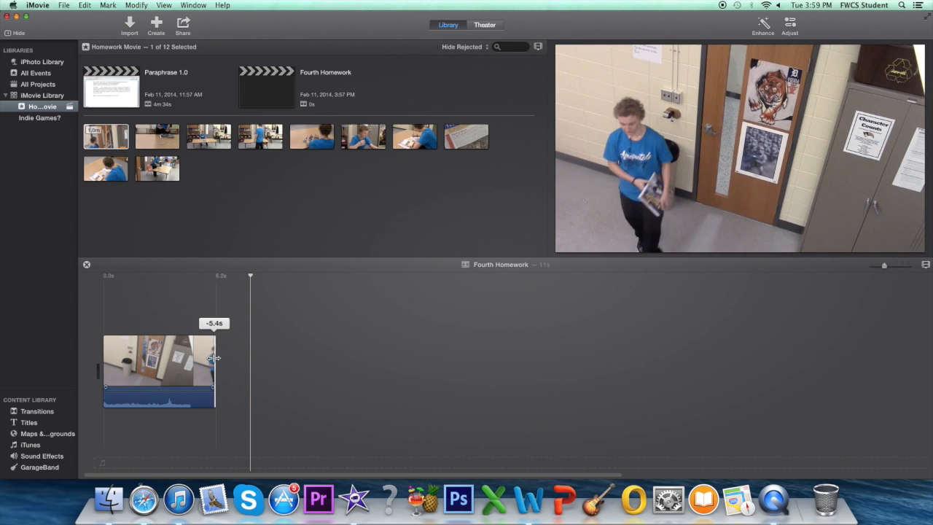
left_click_drag(215, 358, 246, 359)
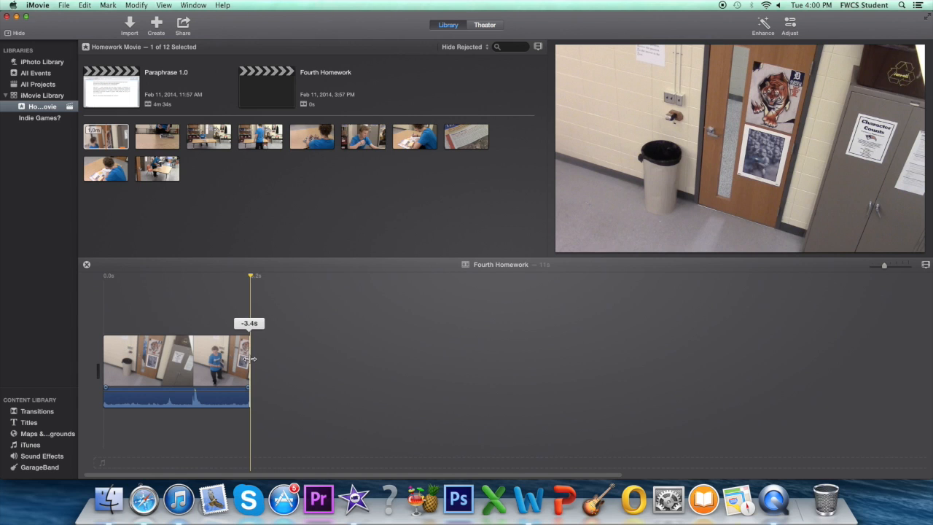
left_click_drag(251, 358, 251, 361)
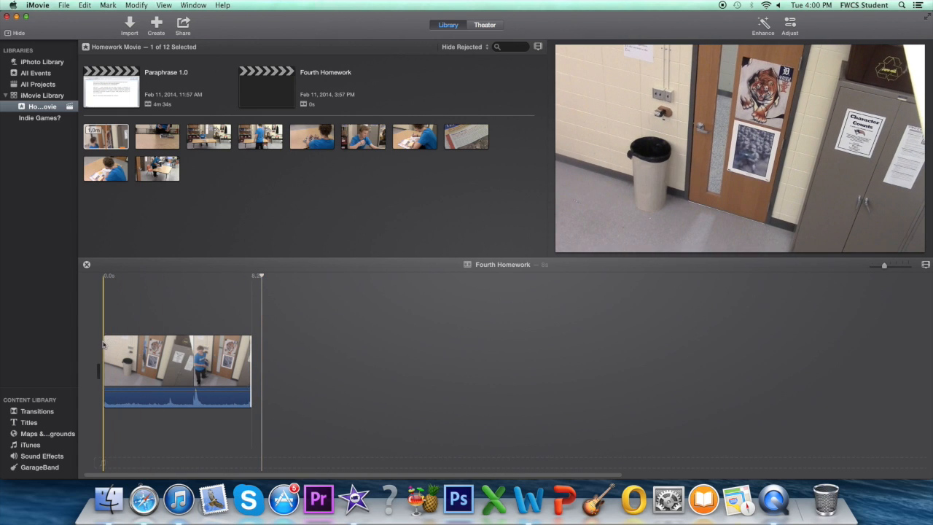
key("space")
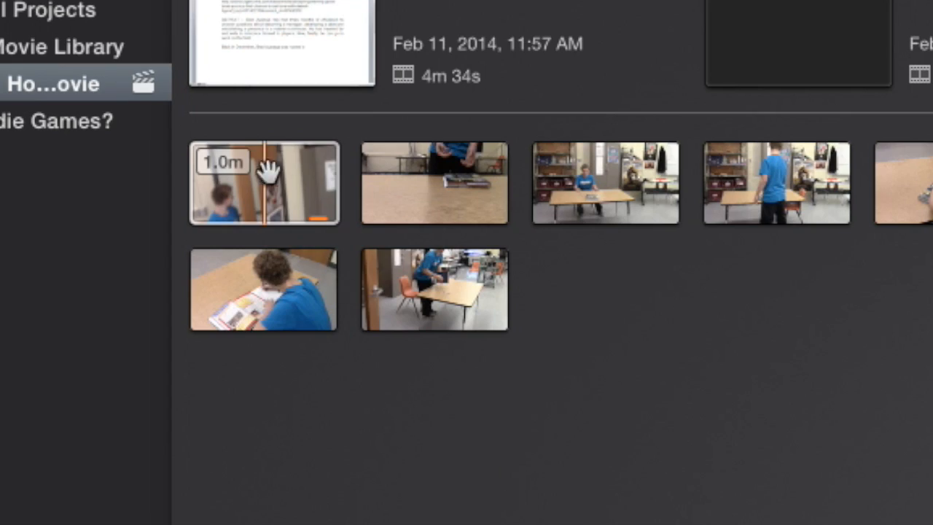
Step: Add the entire second event clip, Clip #32, to the end of the timeline
left_click(297, 177)
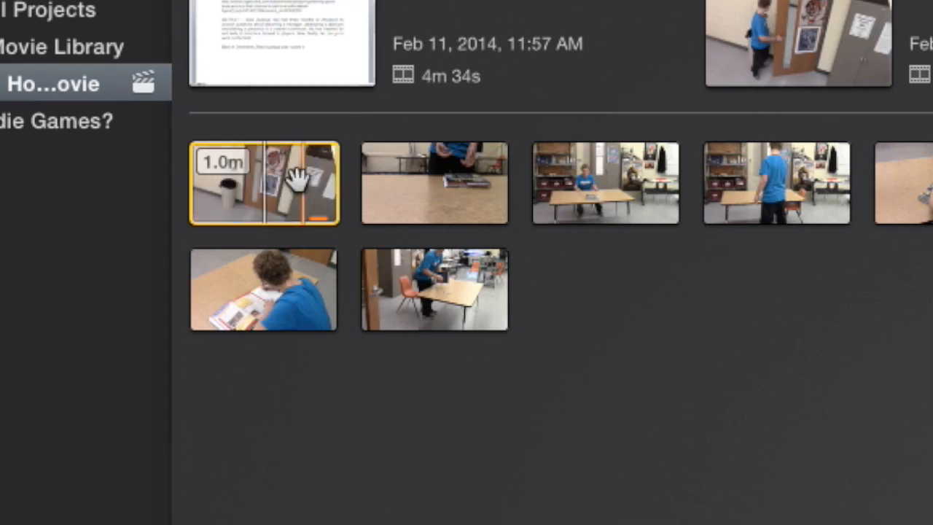
left_click(434, 173)
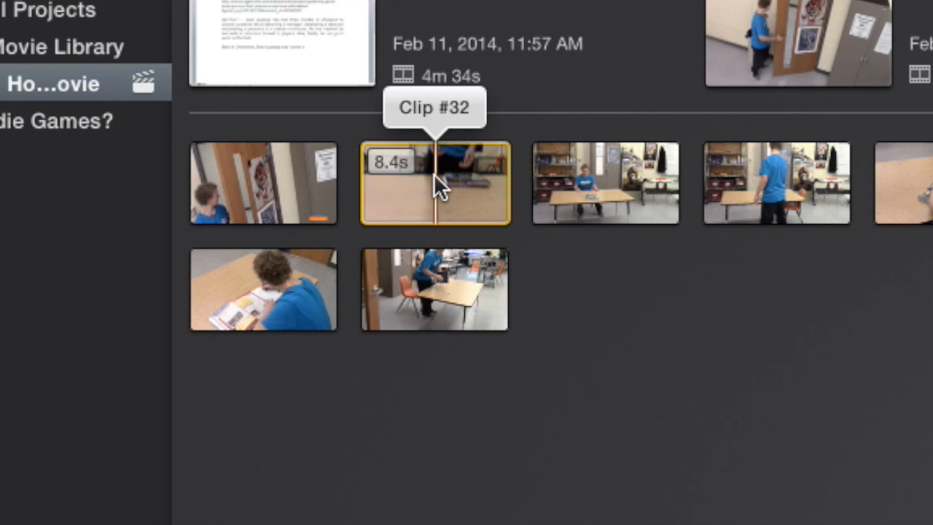
left_click(489, 205)
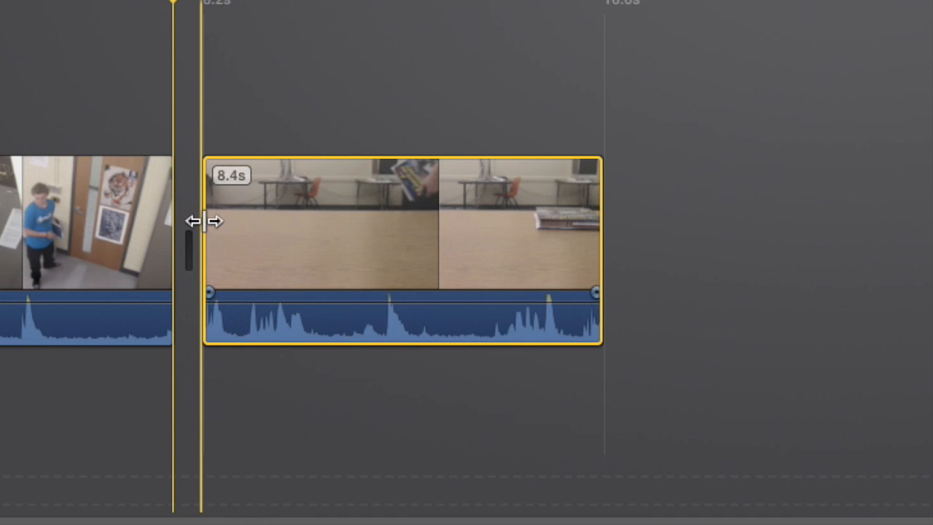
Step: Trim about 2 s off the start of the second timeline clip
left_click_drag(204, 221, 205, 223)
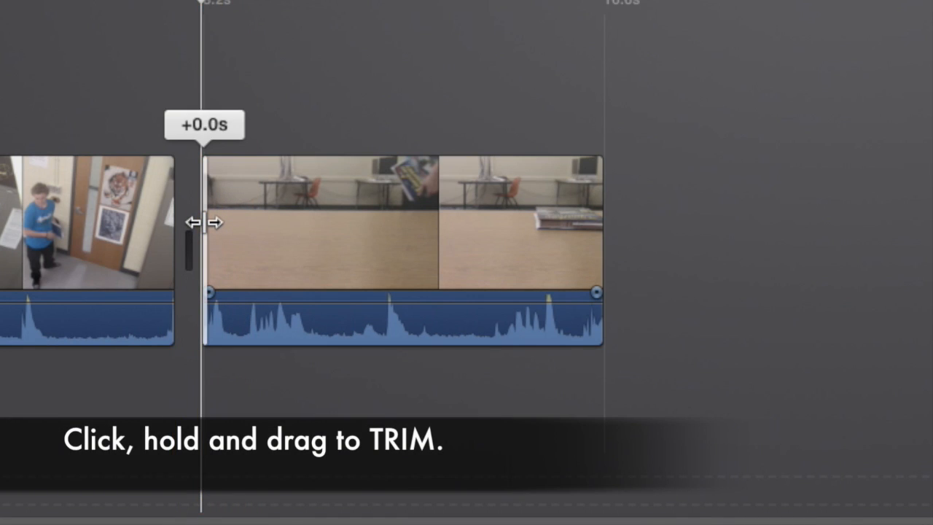
left_click_drag(208, 222, 300, 228)
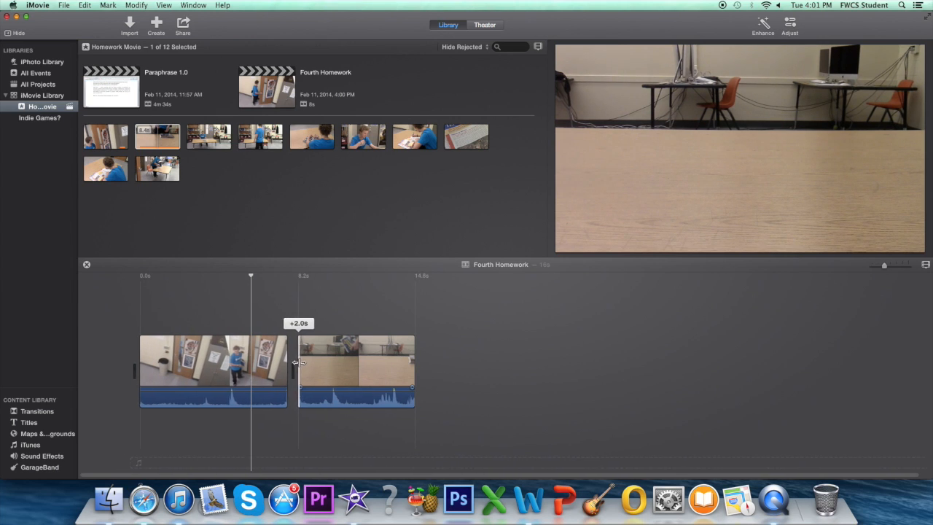
mouse_move(299, 362)
left_mouse_down()
mouse_move(310, 363)
mouse_move(300, 364)
left_mouse_up()
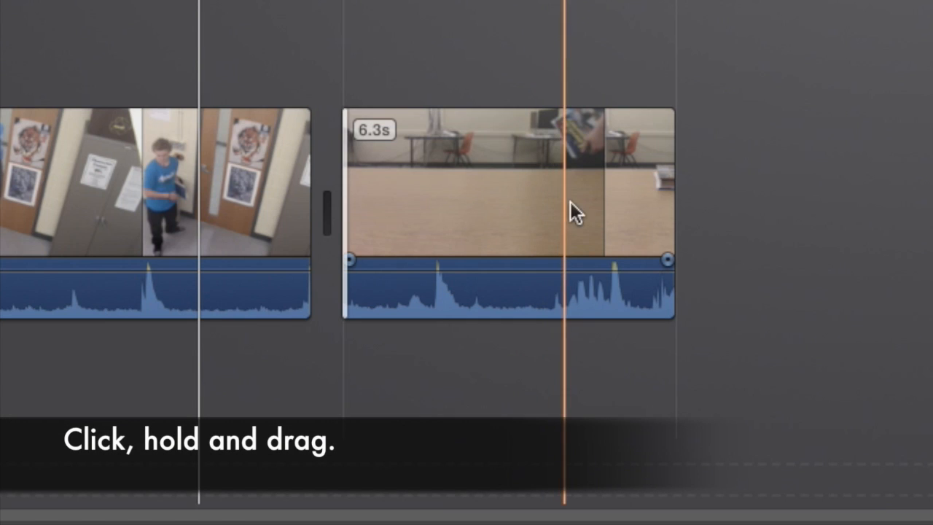
Step: Trim the end of the second timeline clip so that it ends at about 12.1 s in the movie
left_click(673, 192)
left_click_drag(673, 192, 536, 184)
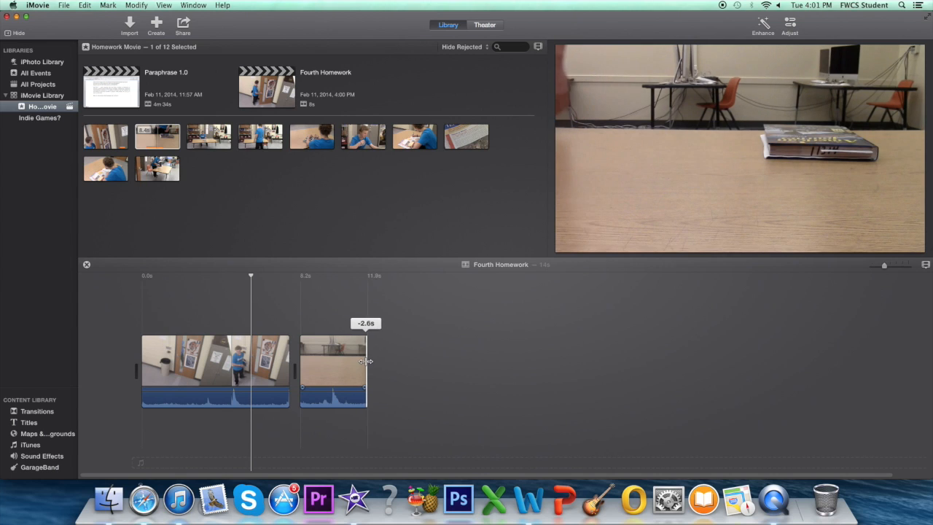
left_click_drag(367, 362, 369, 362)
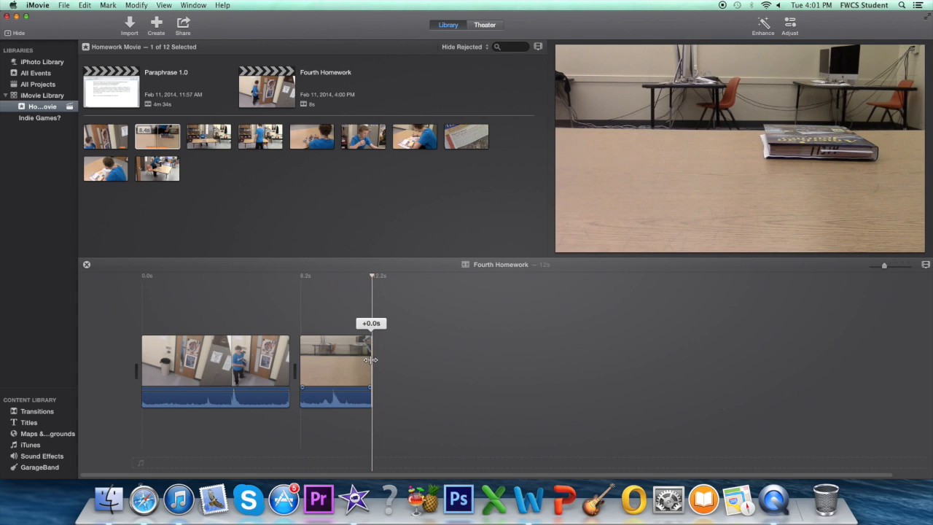
left_click_drag(367, 359, 366, 363)
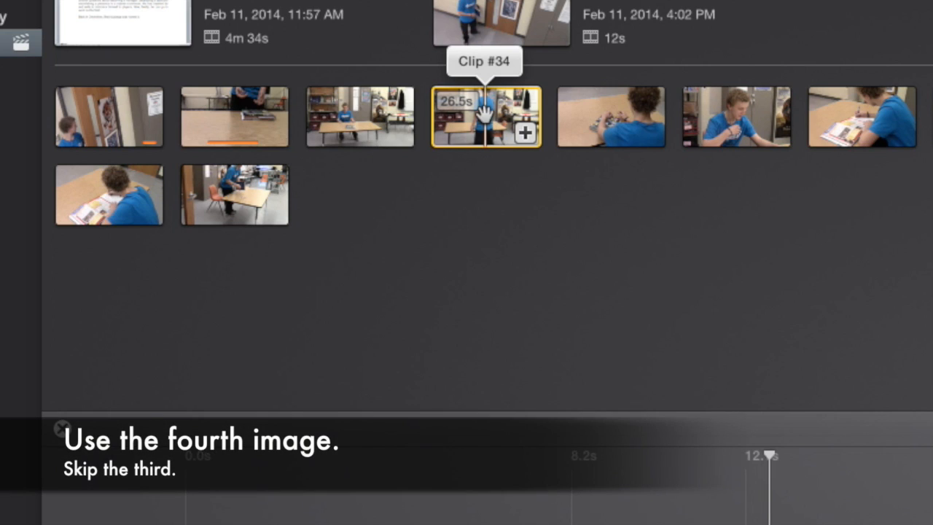
Step: Add the fourth event clip, Clip #34, to the end of the timeline, skipping the third clip
left_click_drag(485, 113, 773, 514)
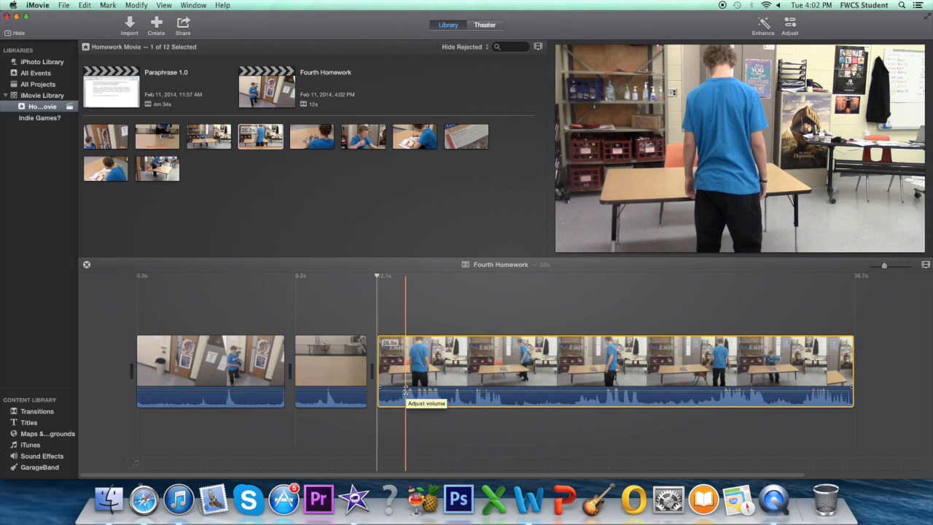
Step: Trim about 16.8 s off the start of the third timeline clip, keeping the walk to the table and sitting down
key("XF86AudioRaiseVolume")
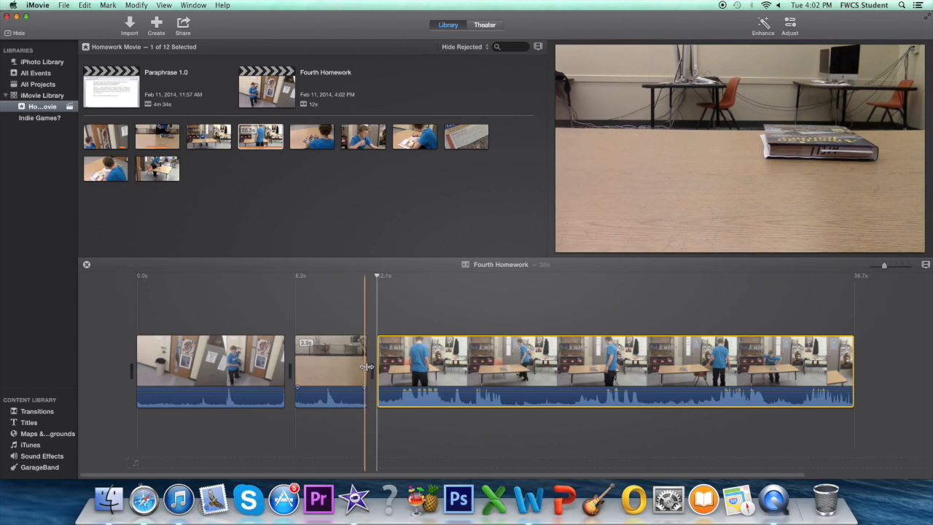
left_click_drag(373, 361, 843, 409)
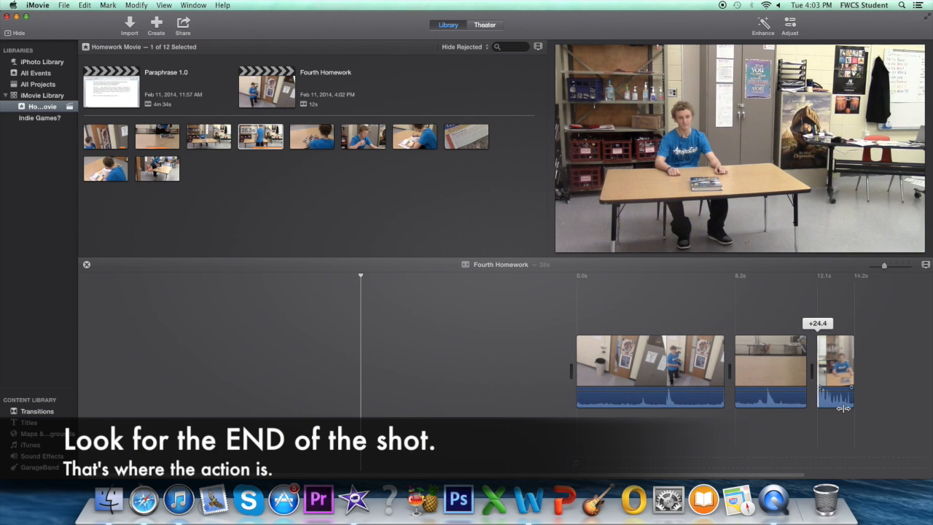
left_click_drag(836, 410, 680, 398)
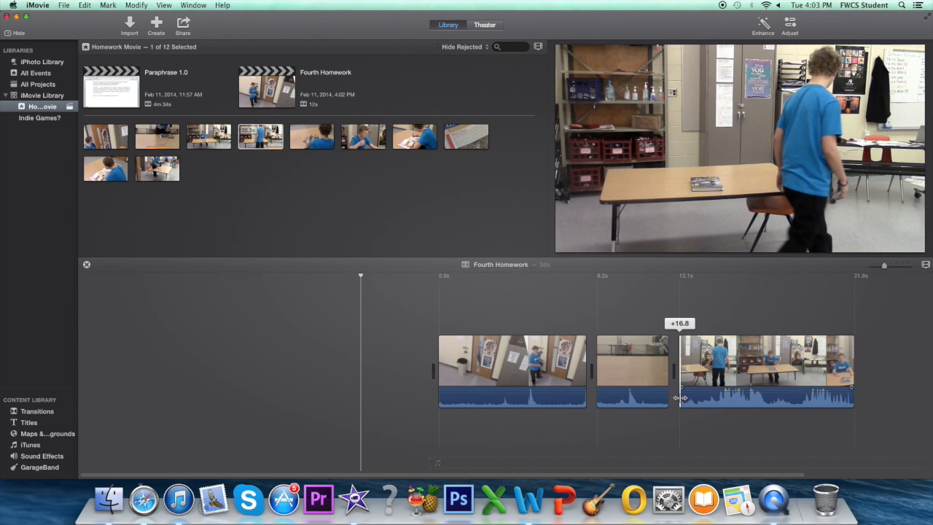
left_click_drag(680, 399, 678, 398)
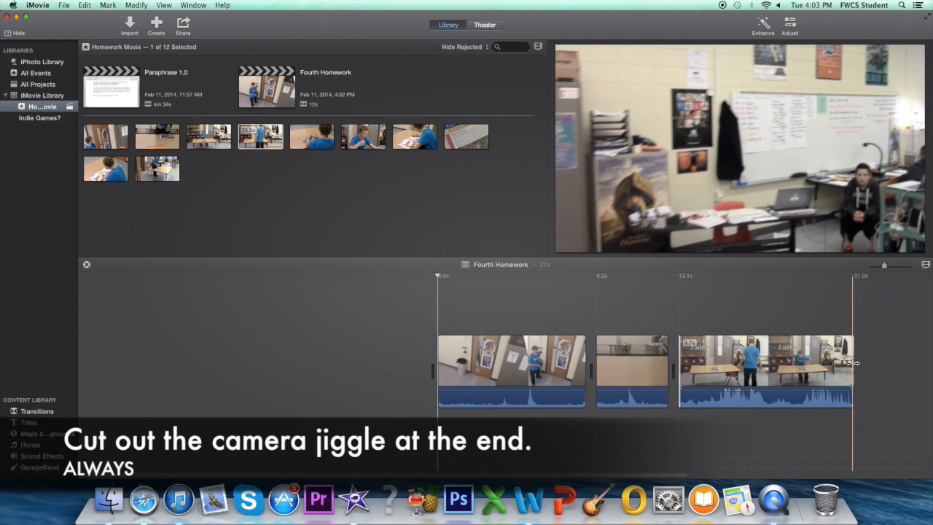
Step: Trim about 1.8 s of camera jiggle off the end of the third timeline clip and play the movie from its start
left_click_drag(853, 362, 825, 364)
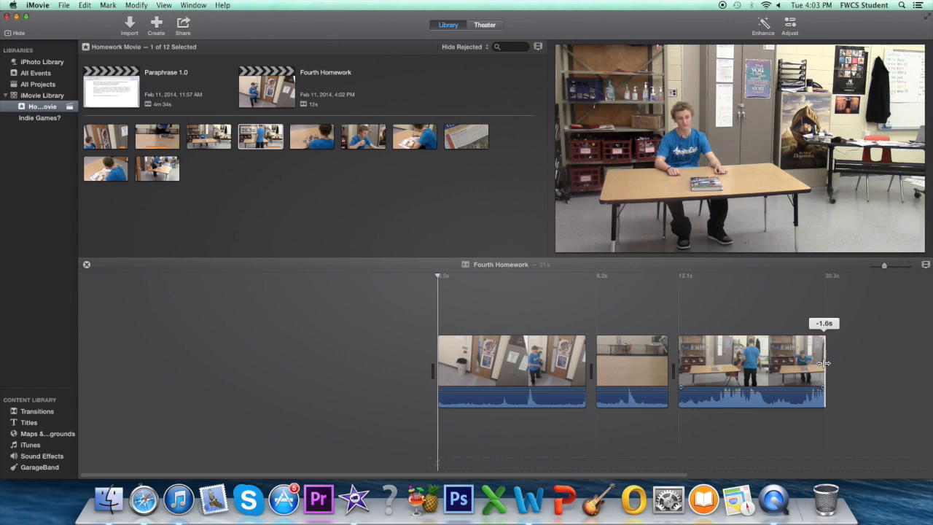
left_click_drag(808, 363, 815, 362)
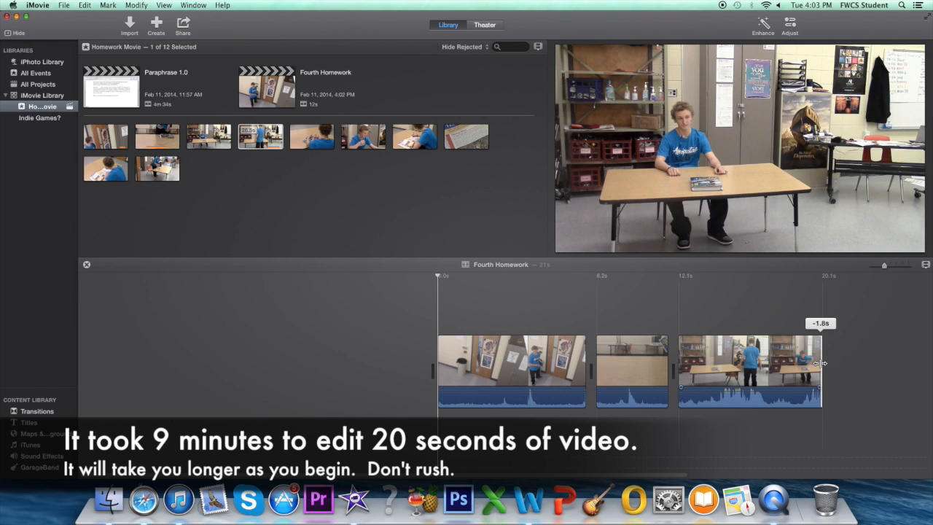
left_click_drag(821, 366, 821, 366)
left_click(562, 362)
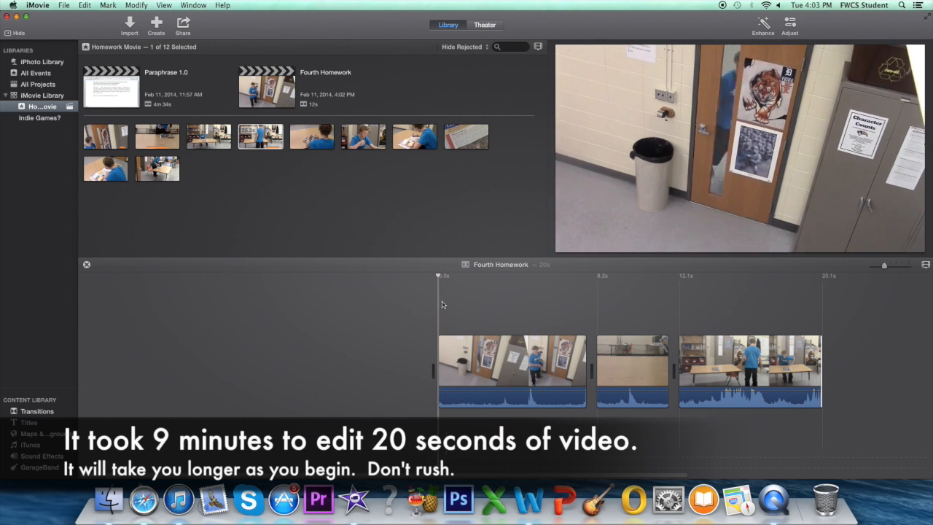
key("space")
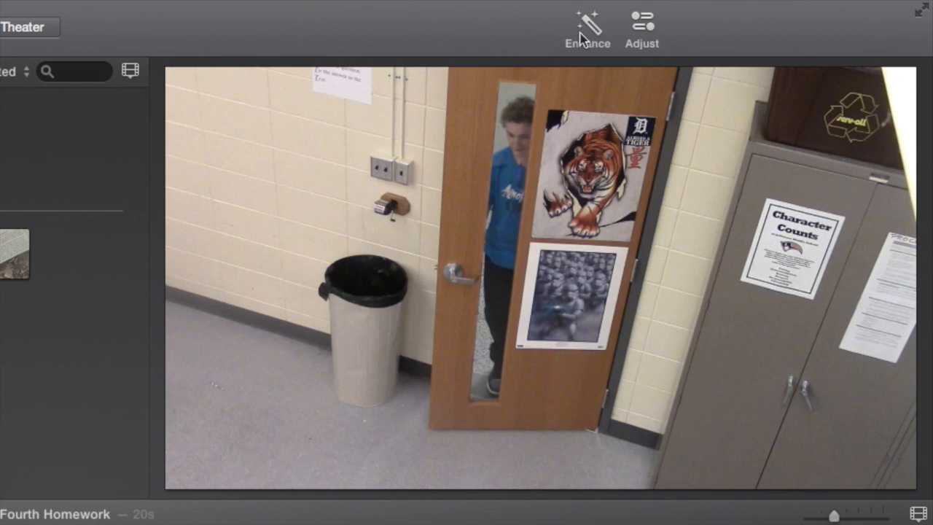
Step: Apply the Crop style to the first timeline clip and shrink the frame to about 90% to exclude the bright upper-right corner
left_click(641, 28)
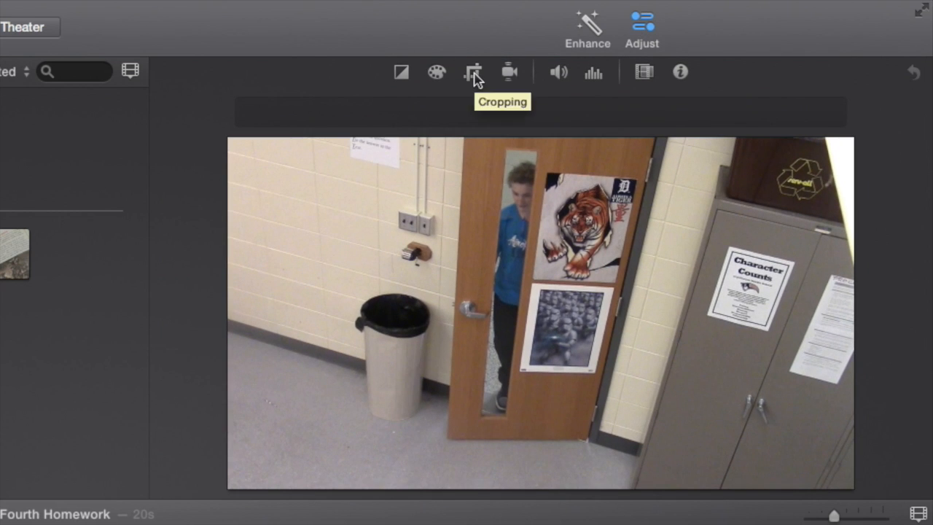
left_click(474, 76)
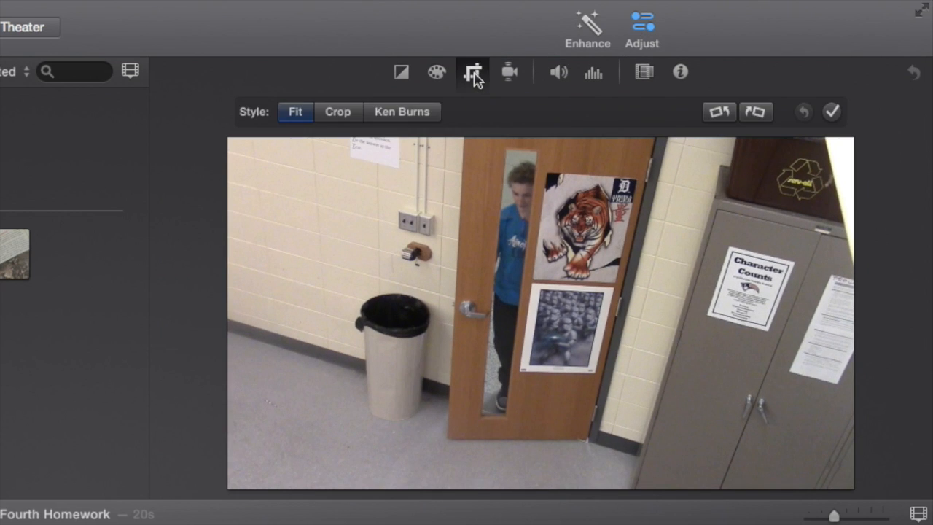
left_click(340, 113)
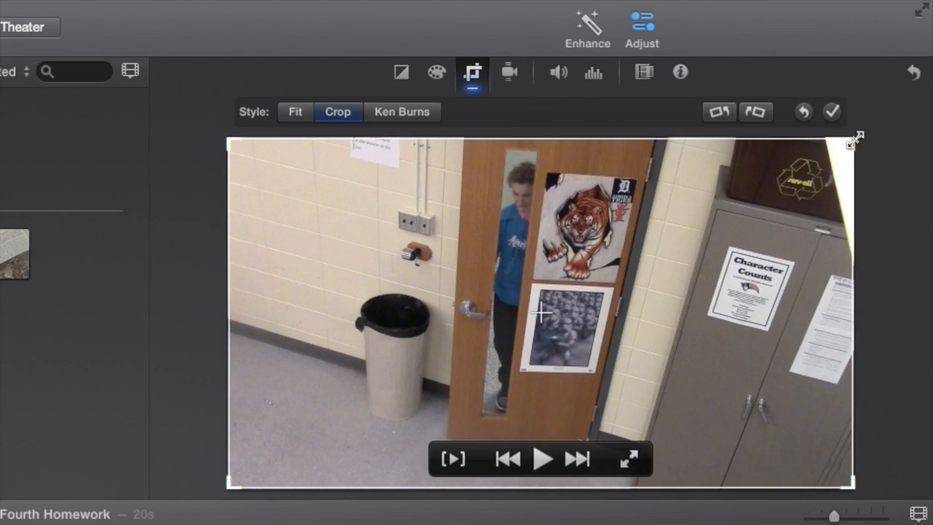
left_click_drag(855, 140, 794, 191)
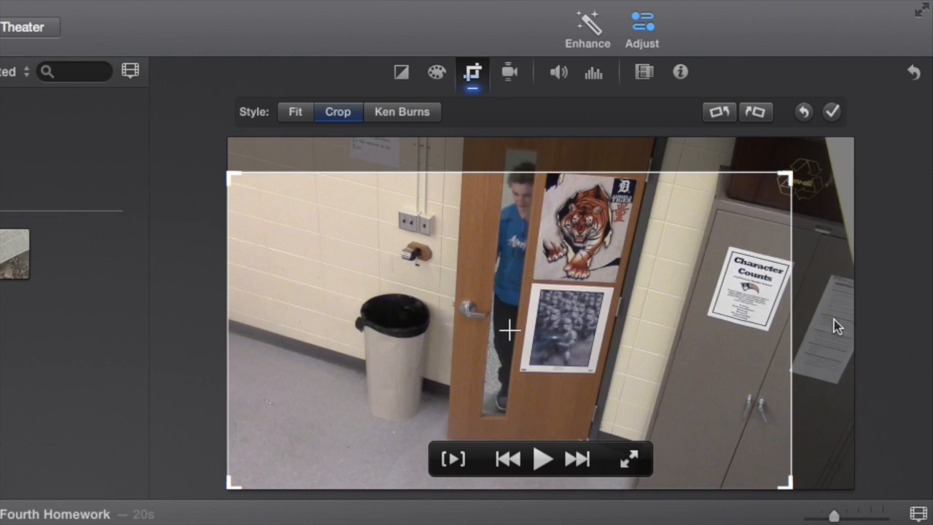
Step: Reposition the first clip's crop frame against the picture's upper-left corner and play the clip to check the framing
left_click_drag(669, 353, 666, 315)
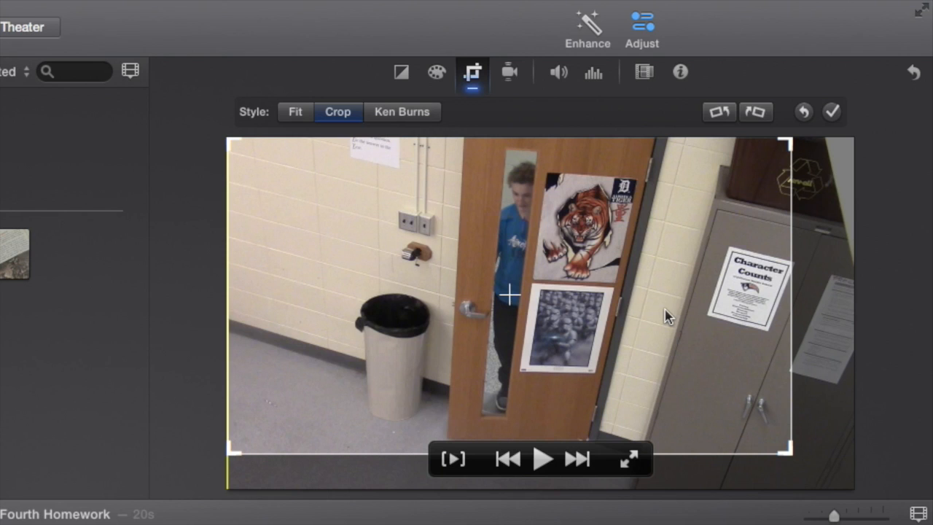
left_click_drag(692, 201, 693, 267)
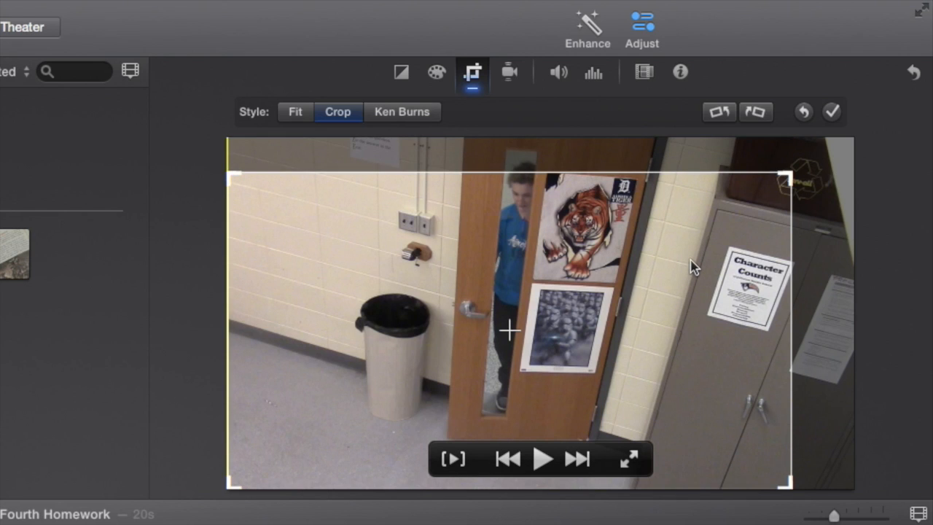
left_click_drag(693, 215, 693, 179)
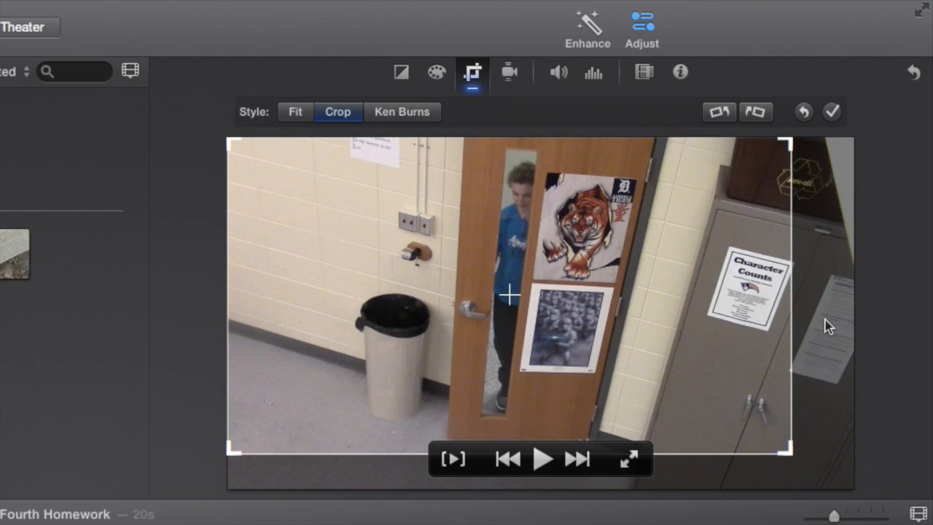
left_click(541, 460)
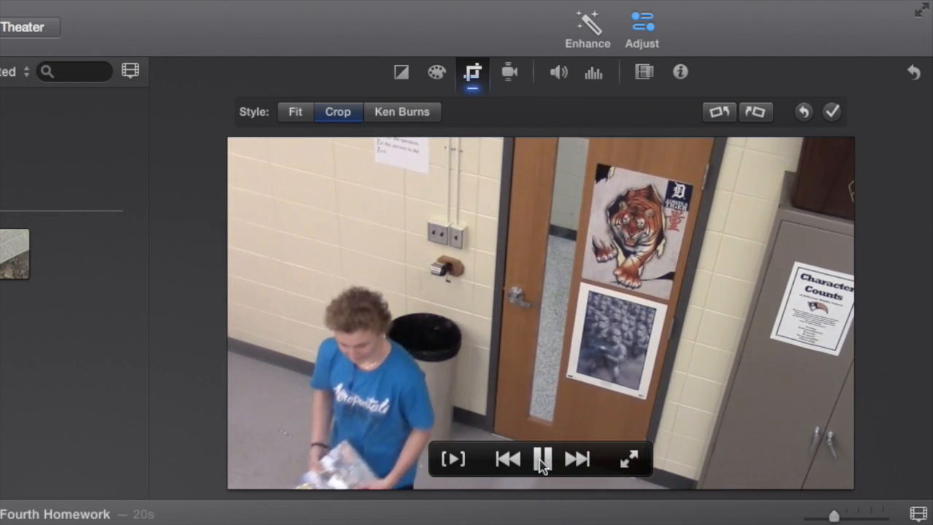
left_click(541, 459)
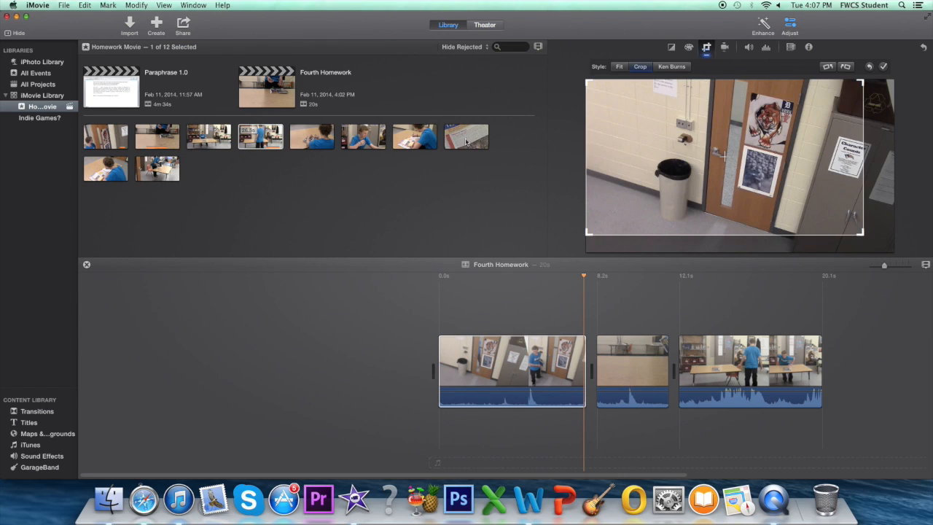
Step: Add the eighth event clip, the textbook page, to the end of the timeline and add a freeze frame about 4 s into it
left_click_drag(470, 140, 822, 378)
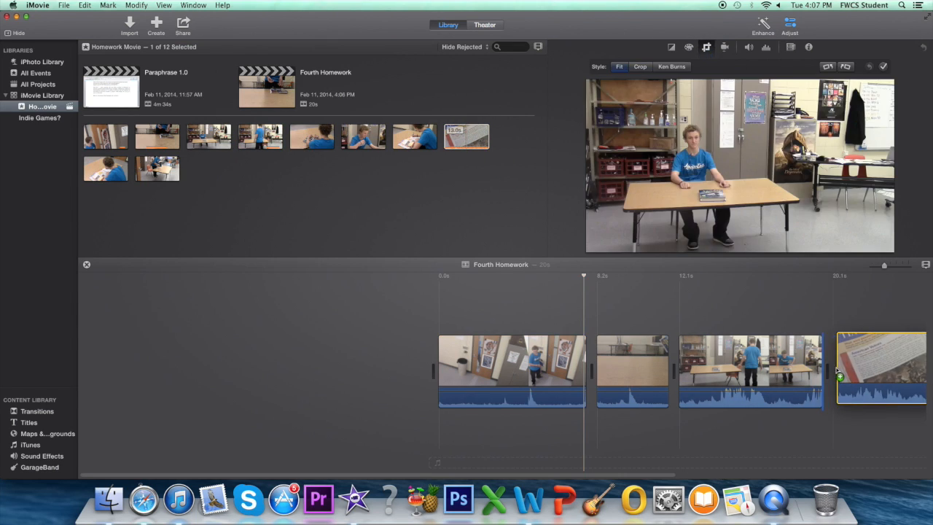
left_click_drag(627, 479, 781, 481)
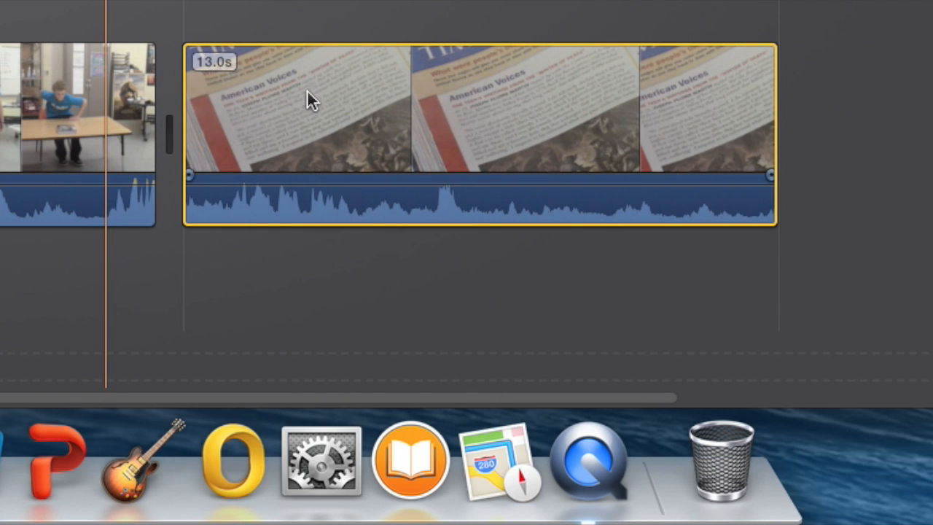
left_click(305, 98)
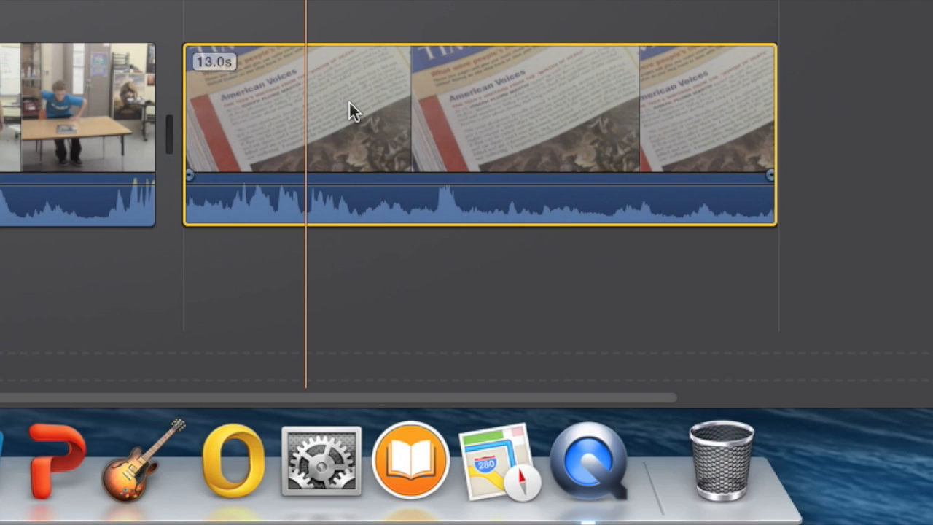
left_click(360, 83)
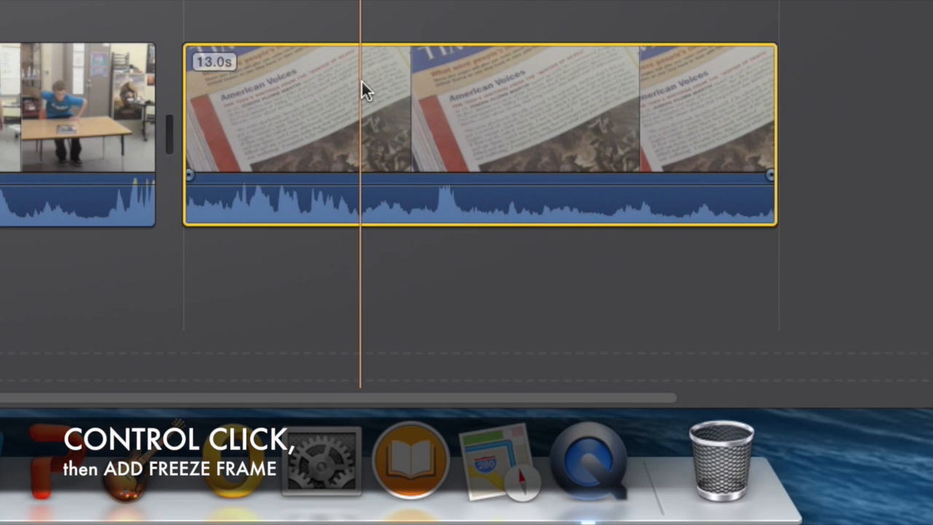
left_click(361, 80, "ctrl")
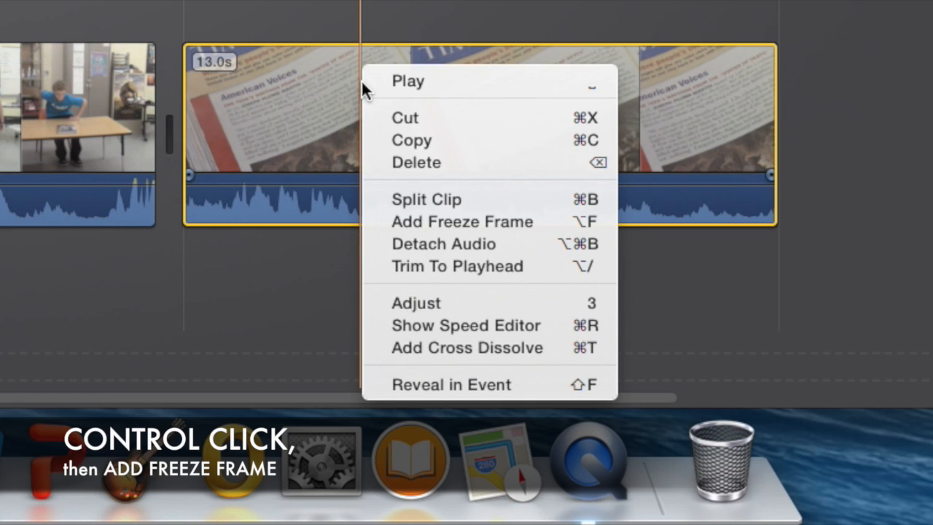
left_click(409, 219)
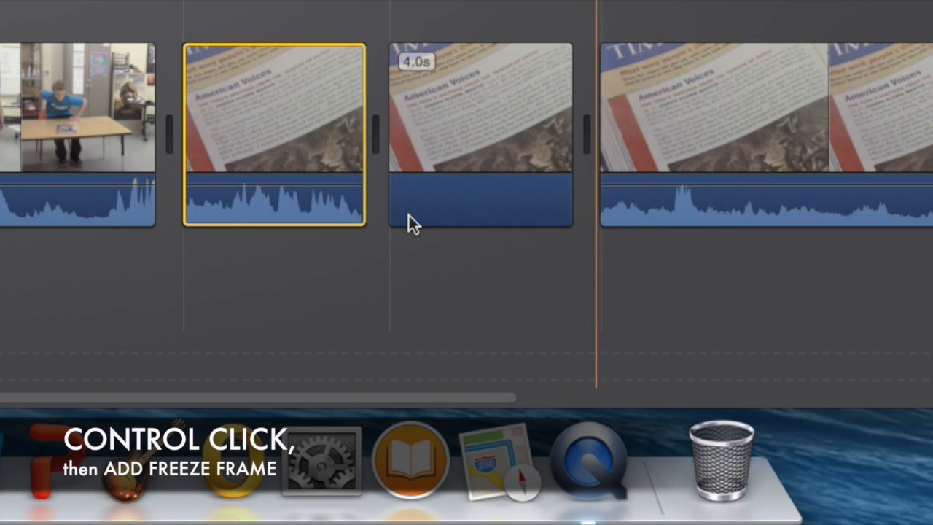
left_click(444, 108)
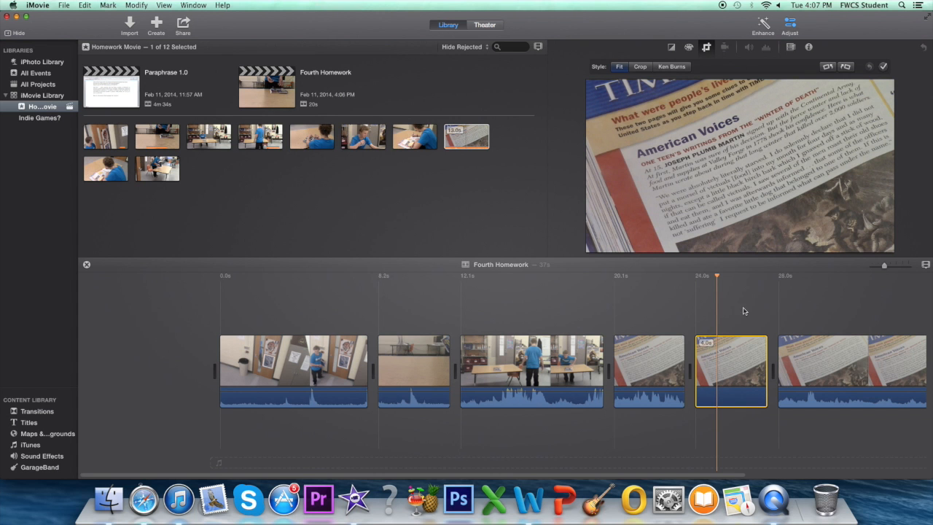
Step: Delete the textbook footage before and after the freeze frame, keeping only the 4.0 s still at the end of the timeline
mouse_move(731, 142)
left_click(650, 348)
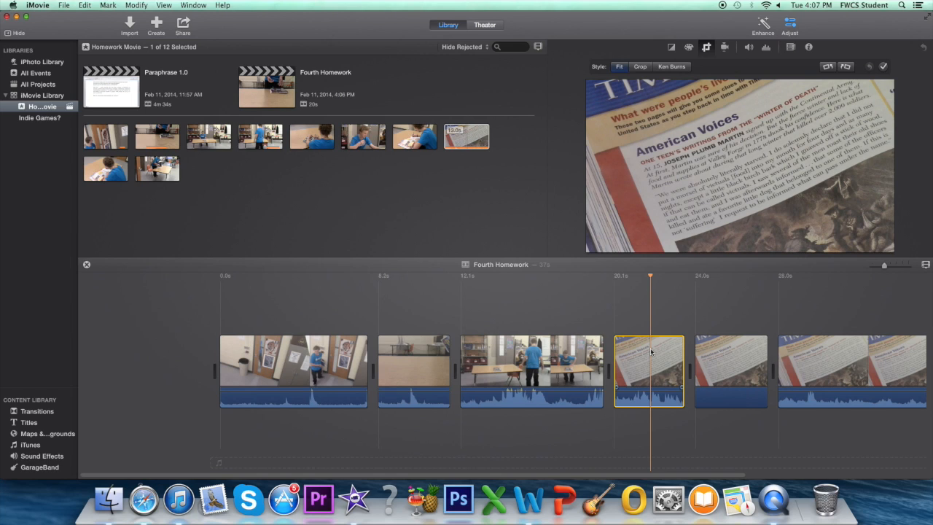
key("Delete")
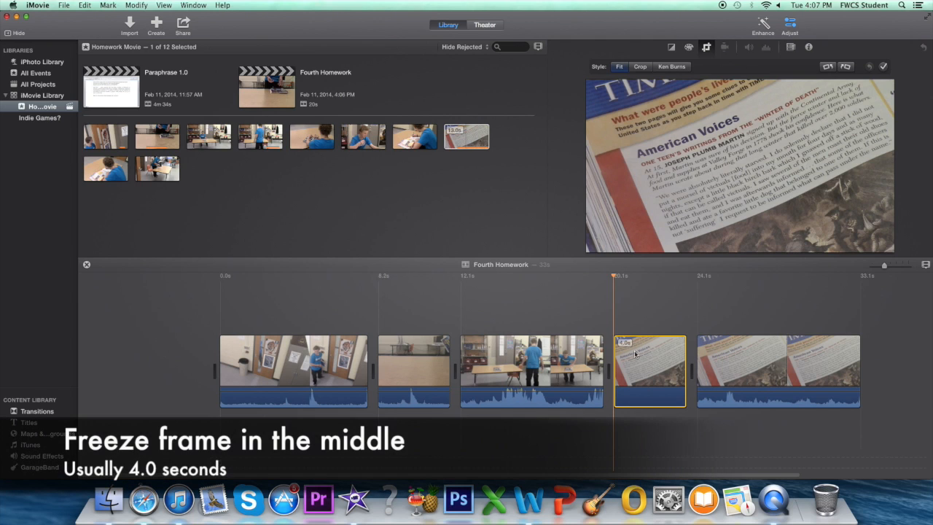
left_click(704, 365)
left_click(738, 356)
key("Delete")
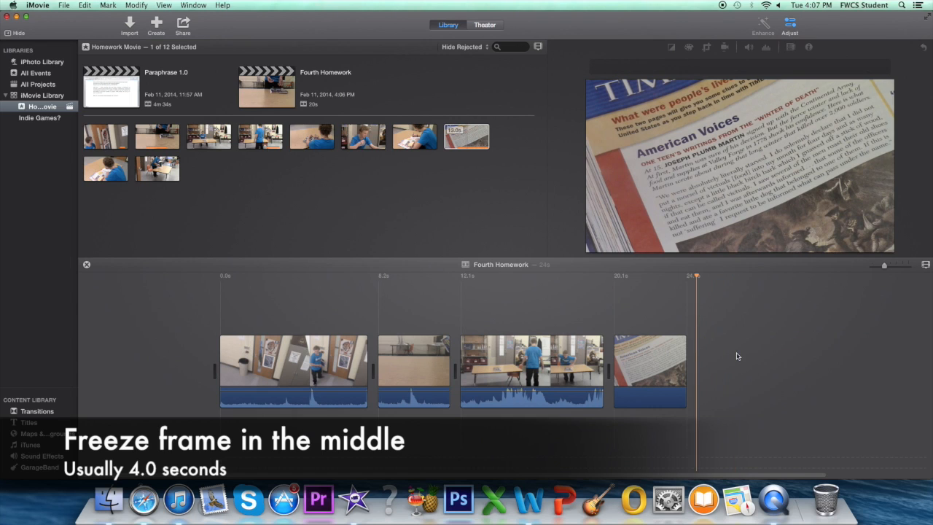
Step: Play the textbook freeze frame from near its start to its end
left_click(623, 329)
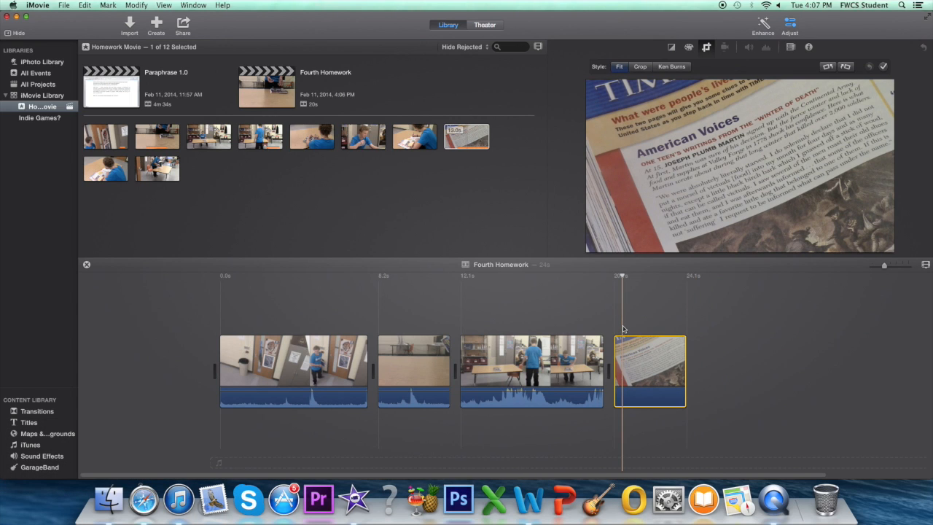
key("space")
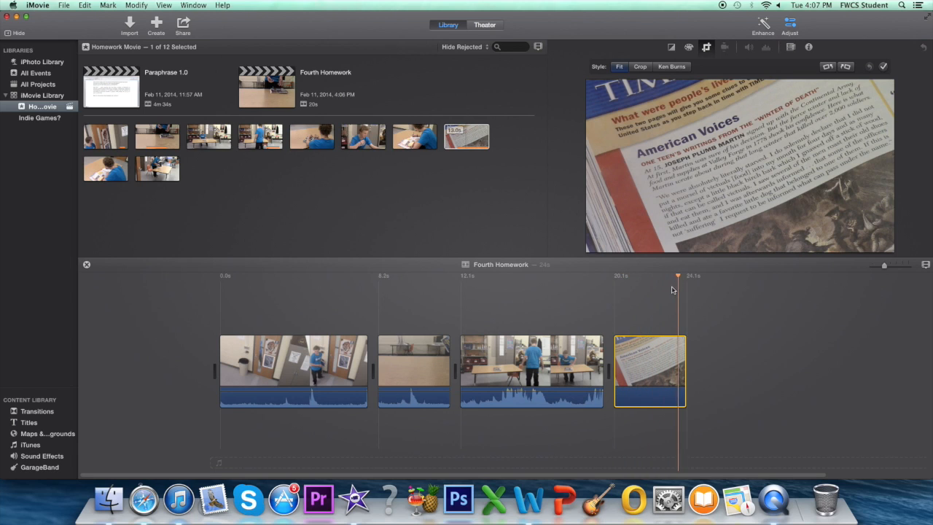
mouse_move(693, 177)
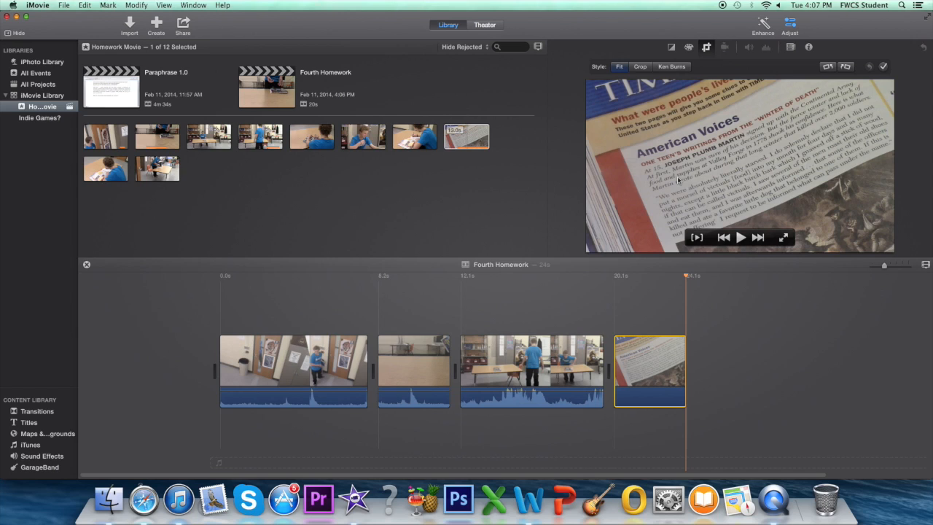